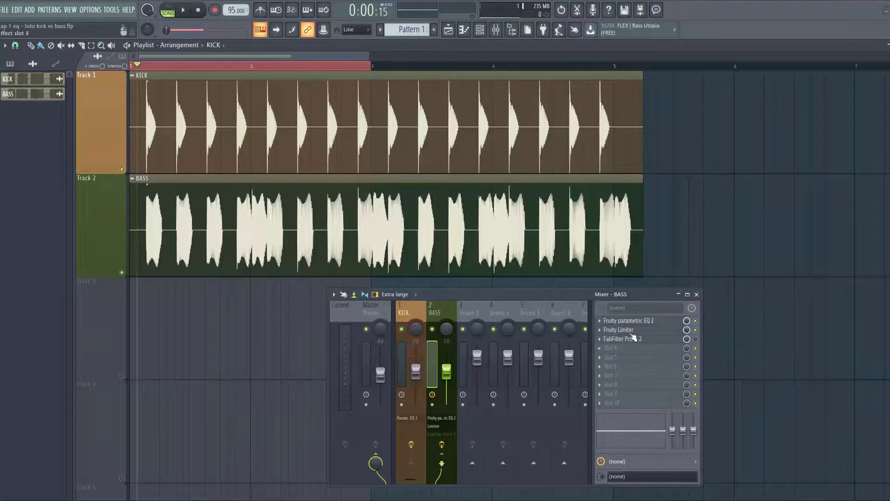
Replace the FabFilter plugin in the BASS channel's third effect slot with Gross Beat from the Sidechain Volumen category.
left_click(602, 342)
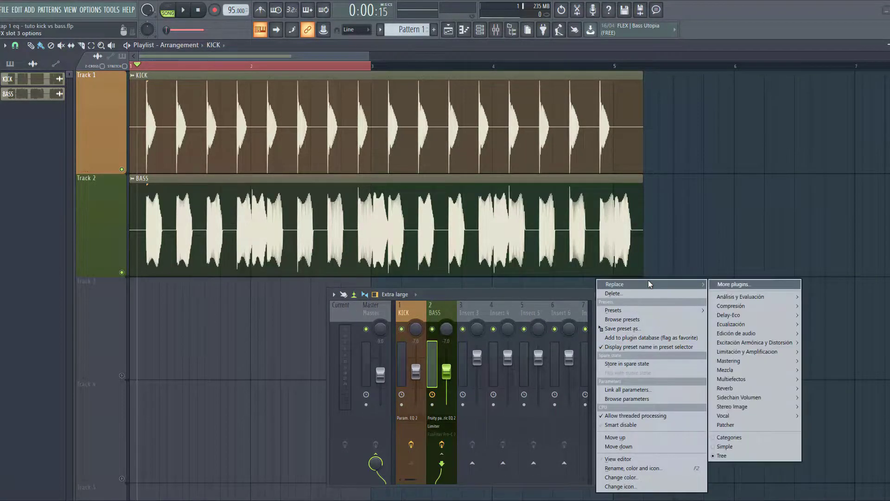
left_click(649, 293)
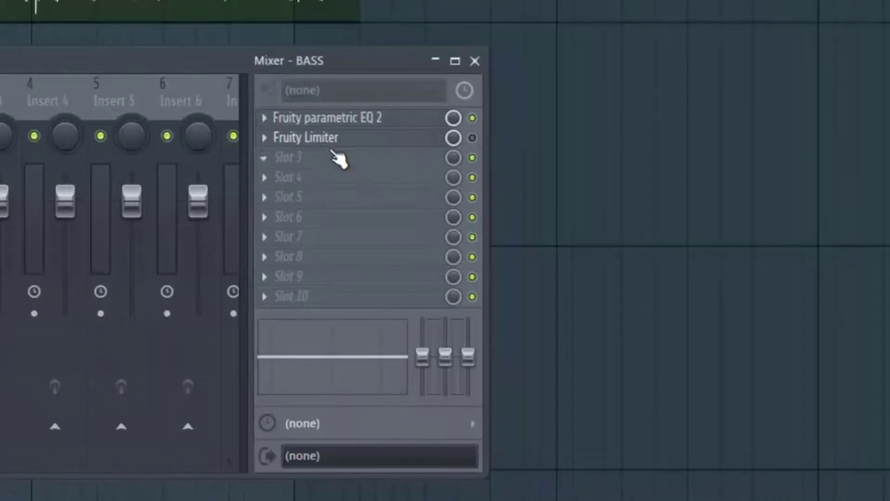
left_click(263, 157)
mouse_move(457, 37)
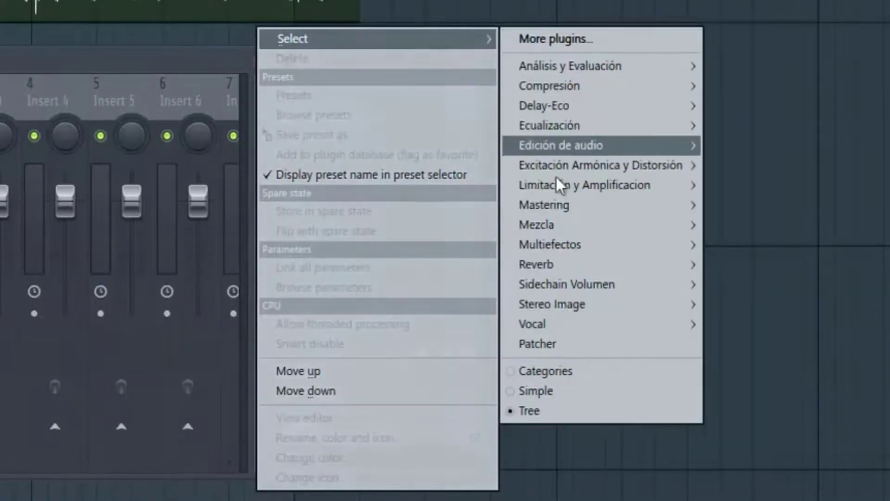
mouse_move(556, 283)
left_click(726, 284)
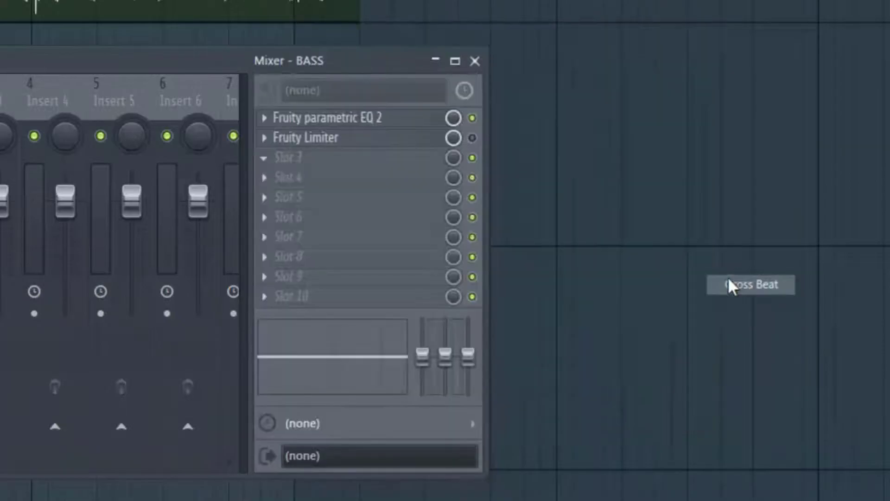
left_click_drag(551, 135, 589, 188)
Load Gross Beat's Sidechain volume preset during playback and bend its four rising curves upward for a faster volume recovery.
key("space")
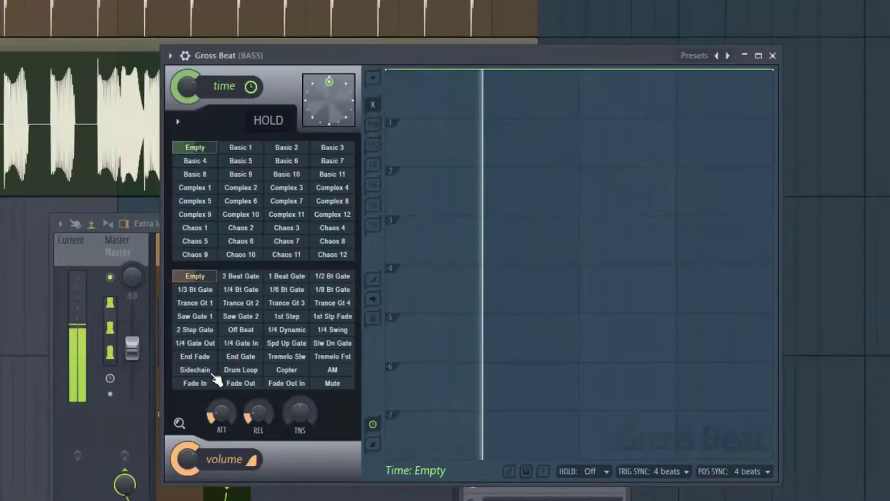
left_click(108, 365)
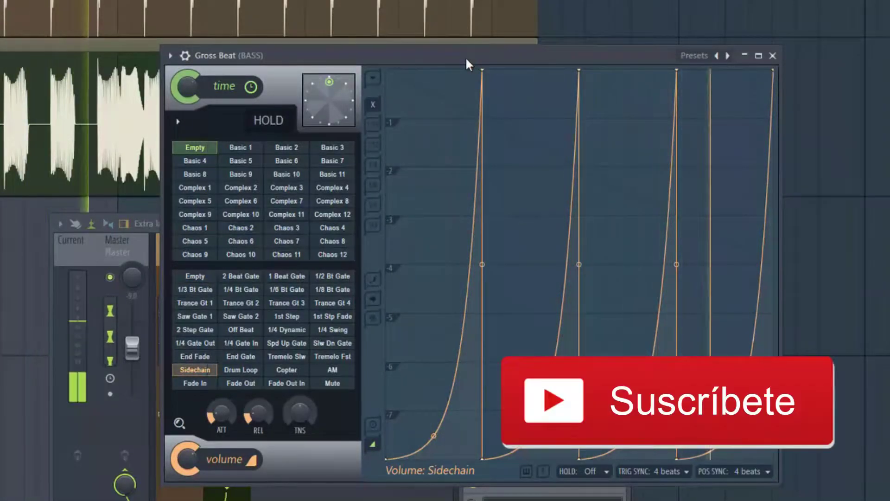
left_click_drag(433, 436, 434, 131)
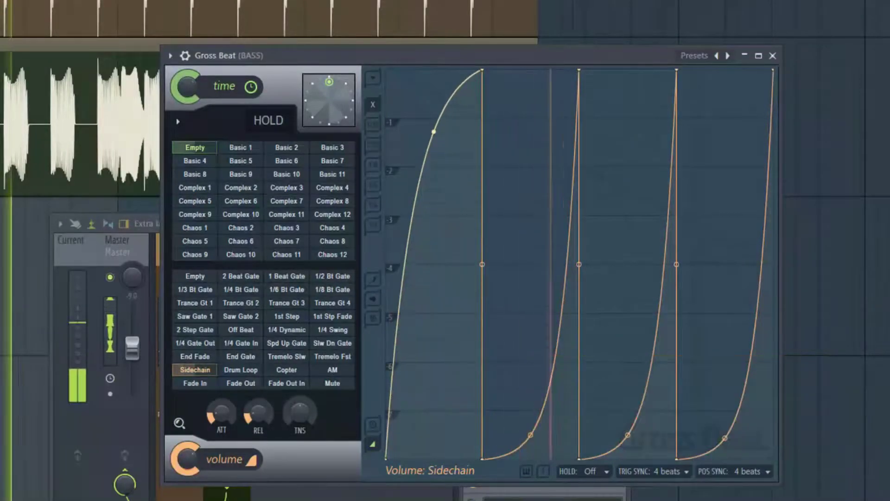
left_click_drag(530, 435, 531, 139)
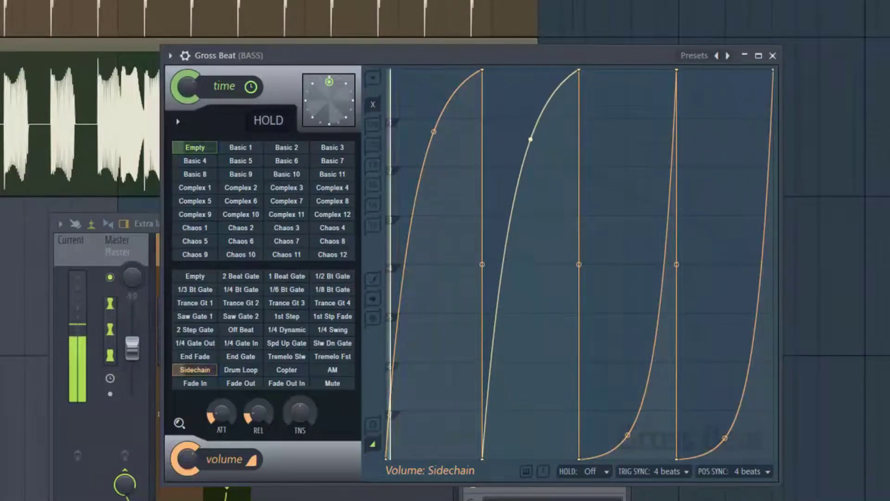
left_click_drag(627, 435, 627, 143)
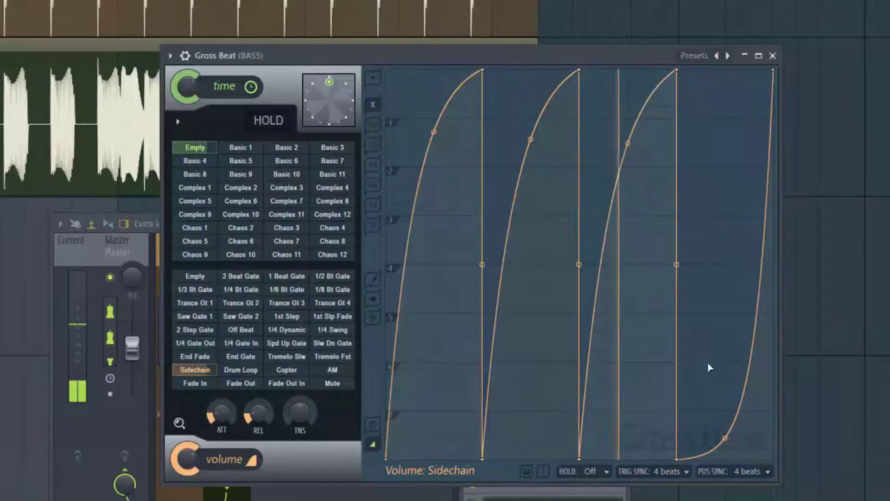
left_click_drag(725, 438, 725, 147)
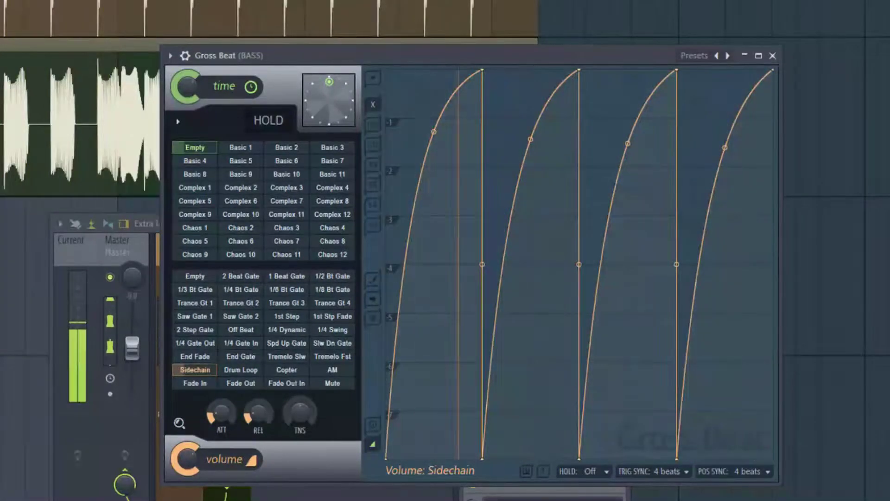
key("space")
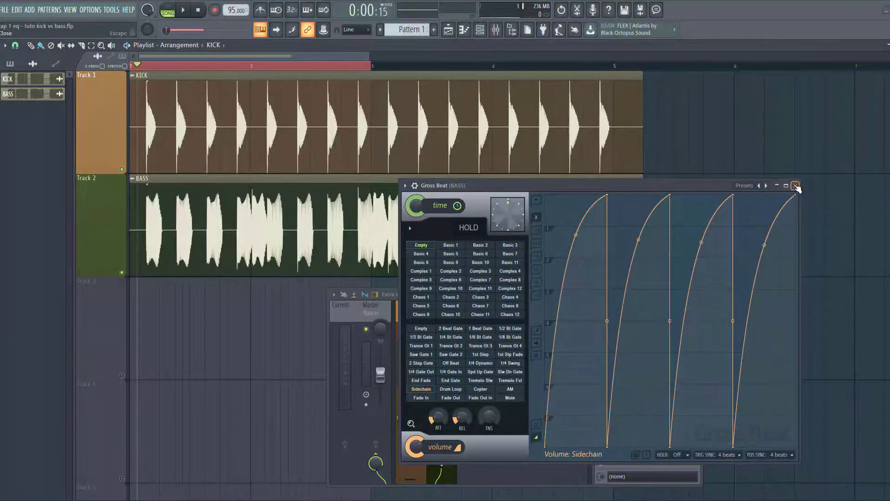
left_click(796, 185)
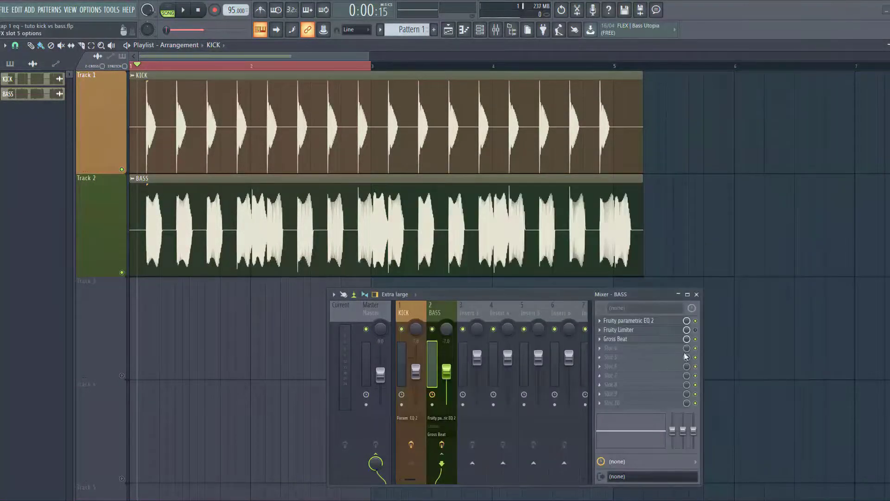
Load Kickstart from the Sidechain Volumen category into the BASS channel's fourth effect slot.
left_click(602, 352)
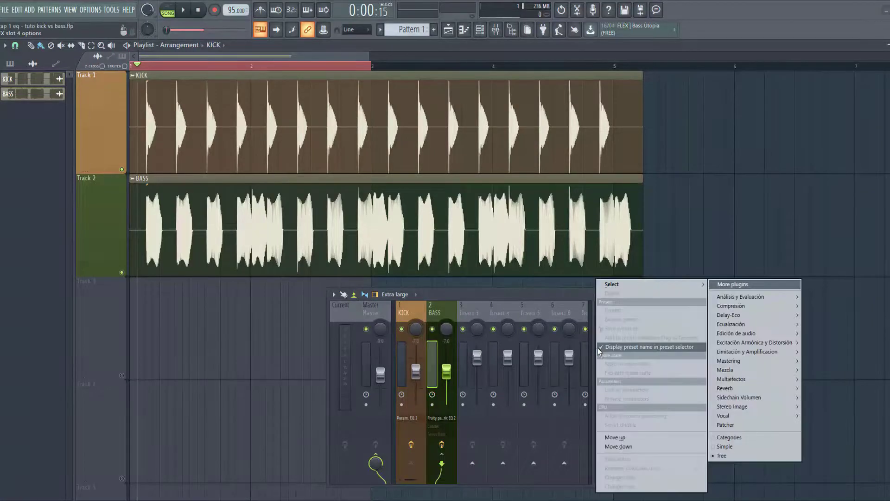
mouse_move(688, 290)
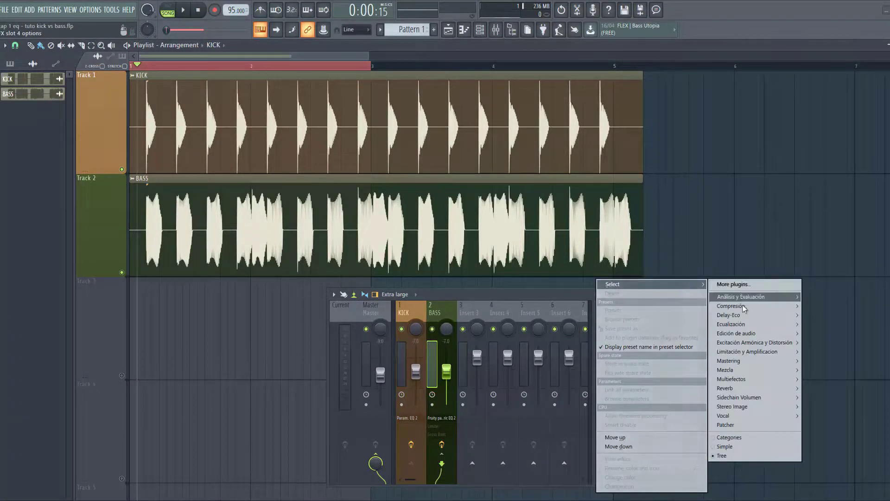
mouse_move(753, 399)
left_click(822, 406)
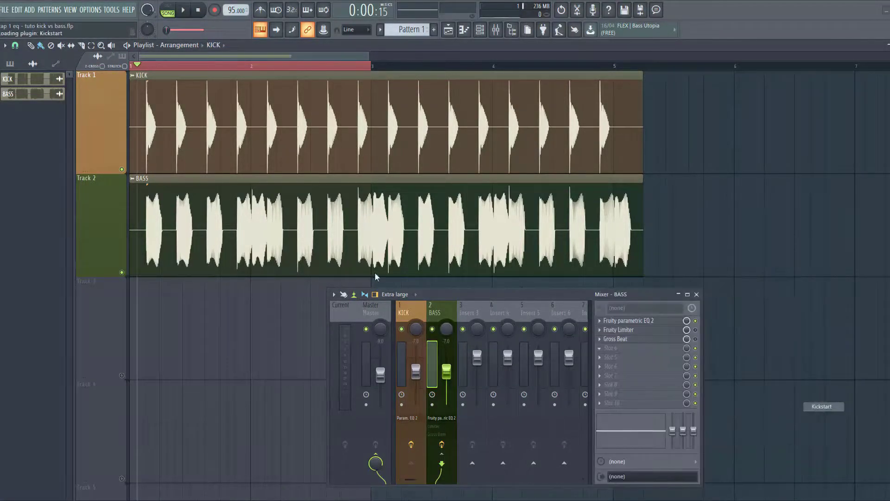
left_click_drag(483, 173, 619, 225)
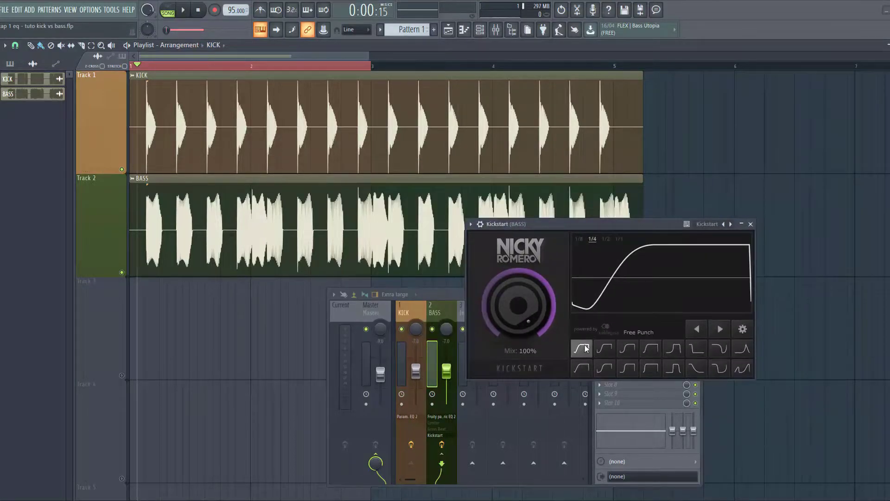
left_click_drag(594, 225, 565, 169)
Play the arrangement with Kickstart active, auditioning the KICK track alone and the BASS track alone.
key("space")
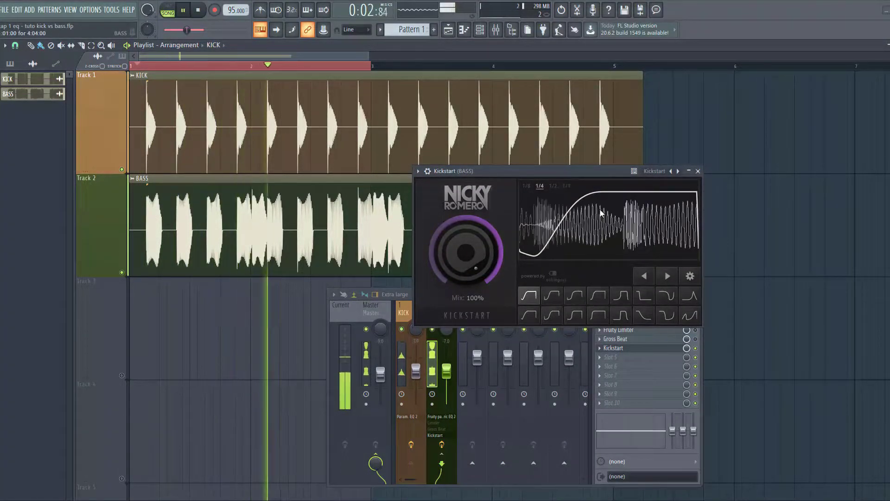
right_click(122, 169)
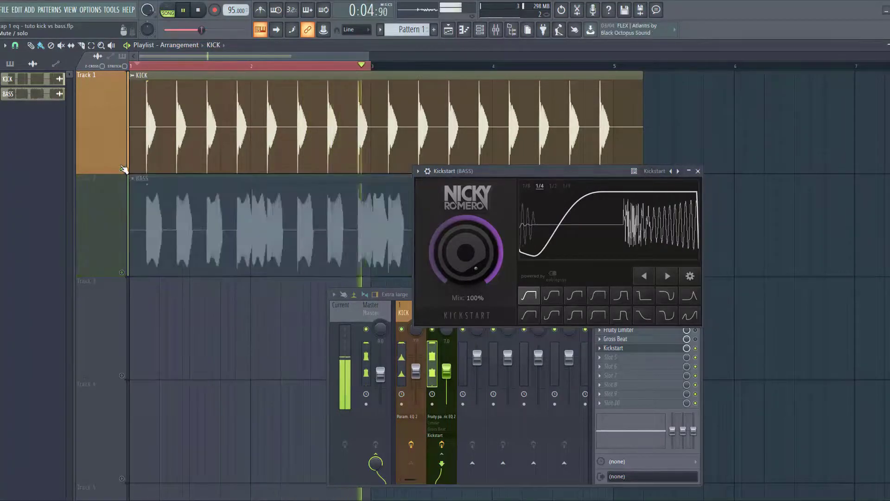
left_click(122, 169)
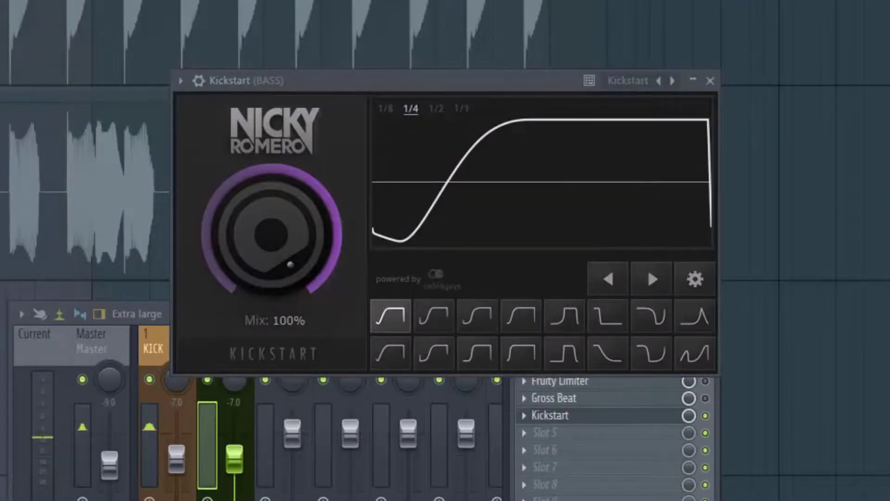
left_click(122, 272)
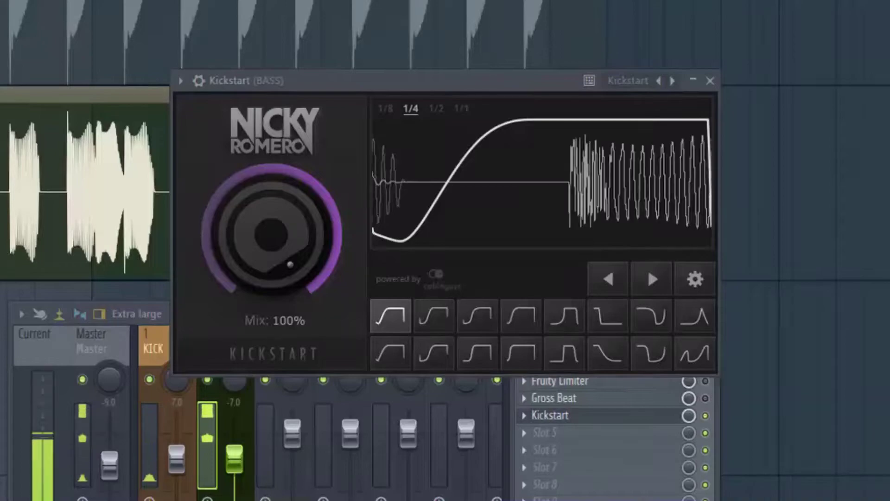
Set Kickstart's rate to 1/8 with its waveform shifted right to fit the bass hits, and lower the mix to 70%.
left_click(384, 111)
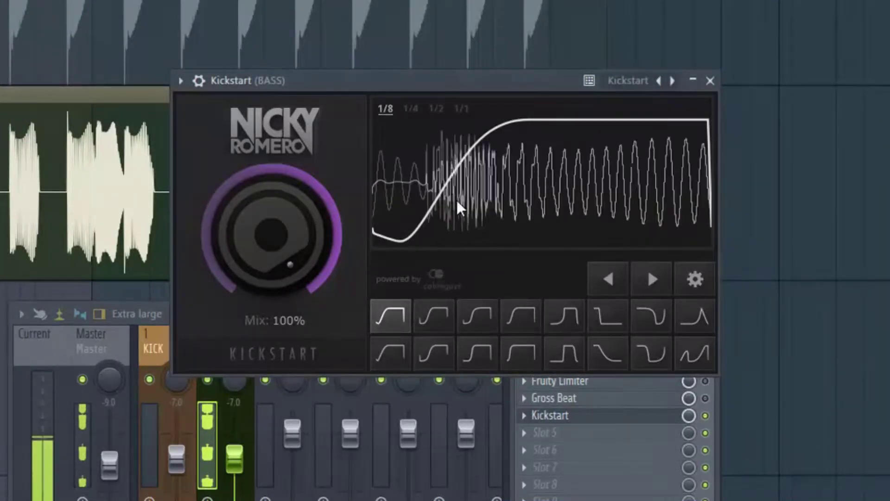
left_click(653, 278)
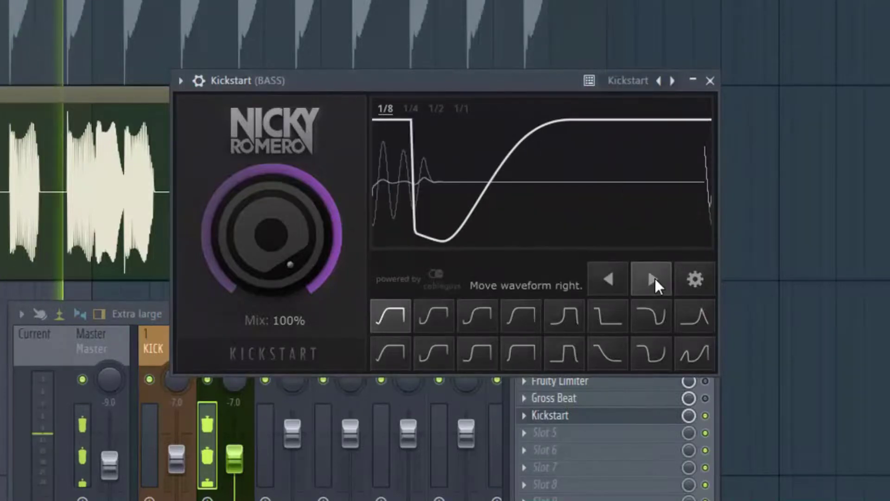
left_click(652, 278)
left_click(609, 278)
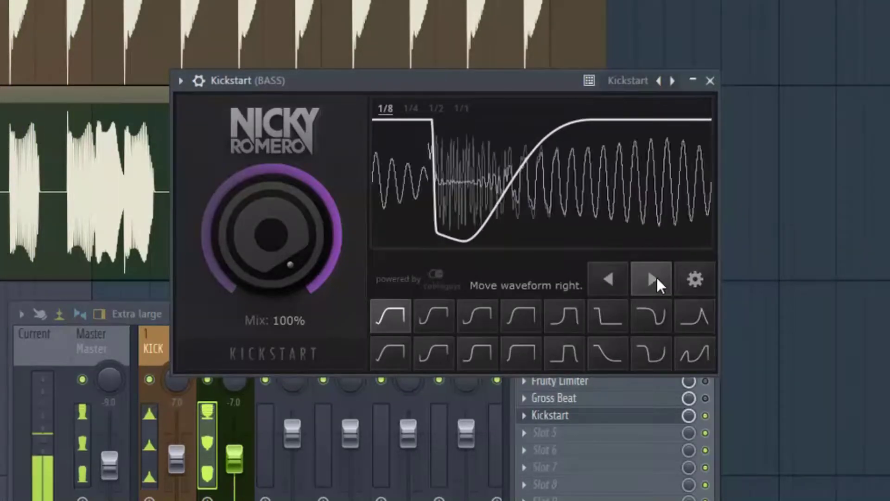
mouse_move(283, 252)
left_mouse_down()
mouse_move(282, 294)
mouse_move(285, 235)
left_mouse_up()
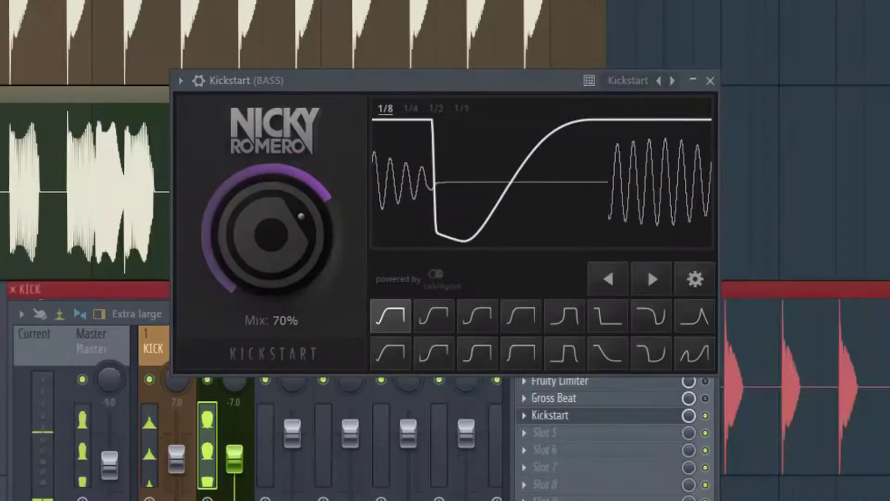
Compare the bass with Kickstart on and off, leave the effect bypassed and close its window.
left_click(140, 324)
left_click(706, 416)
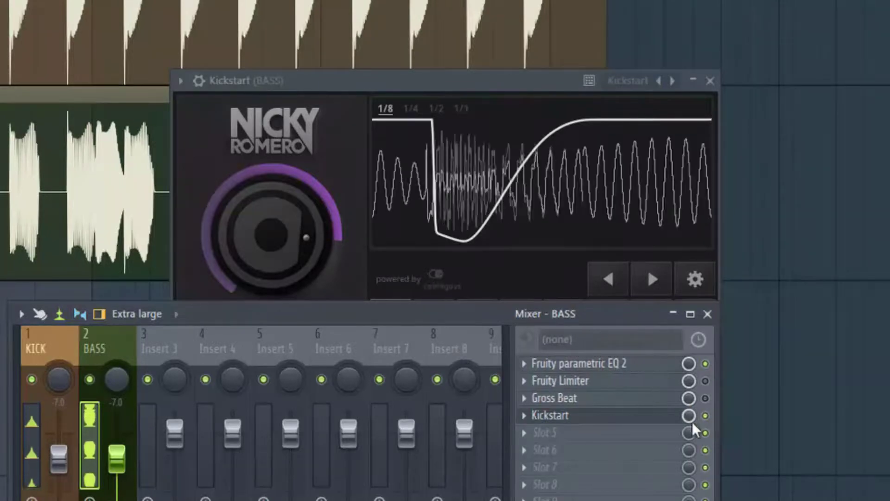
left_click(705, 416)
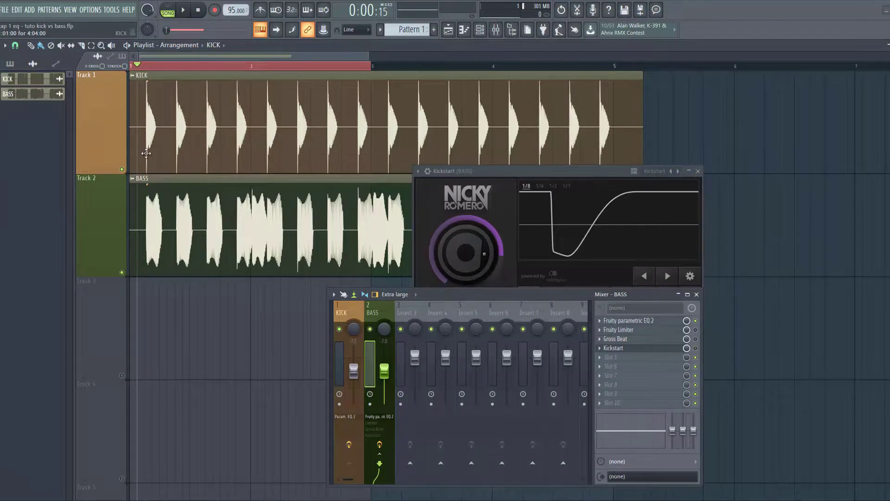
left_click(701, 173)
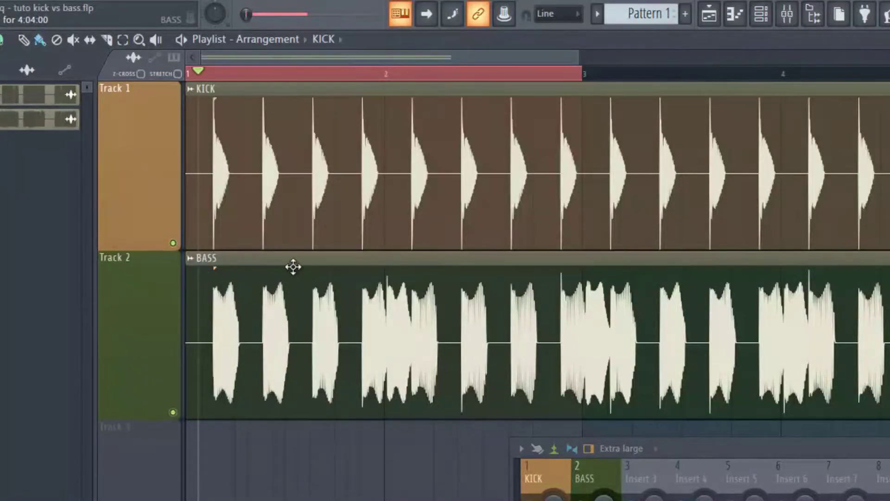
Create an automation clip for the BASS audio clip's channel volume and close the channel settings.
double_click(294, 267)
right_click(358, 134)
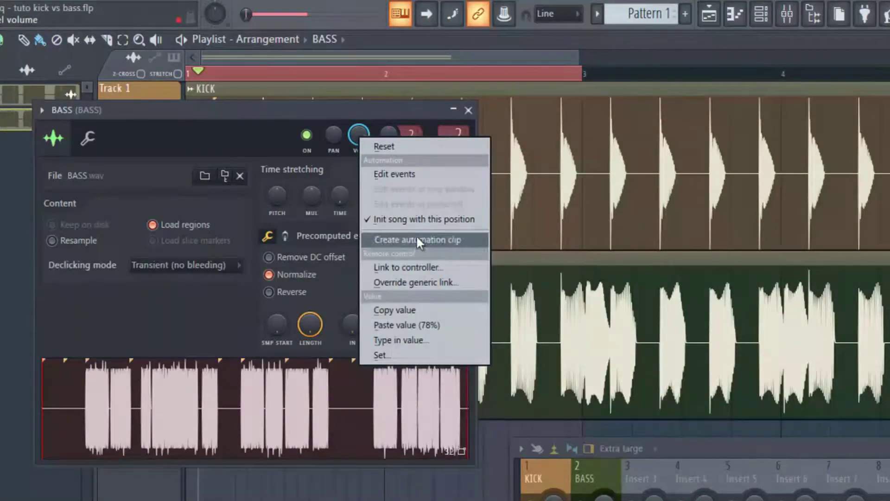
left_click(430, 239)
left_click(468, 110)
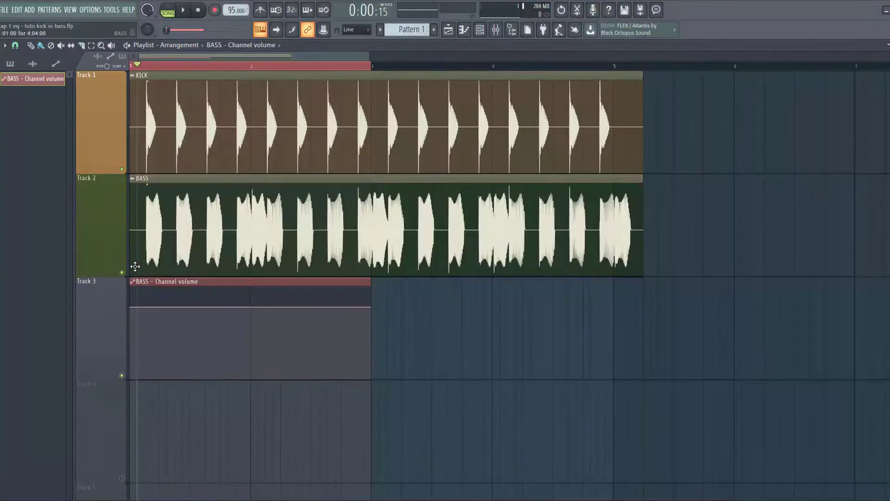
Add a point near the start of the BASS volume automation and copy the first point's value.
scroll(135, 267, "up", 5)
scroll(149, 268, "down", 3)
scroll(155, 248, "up", 3)
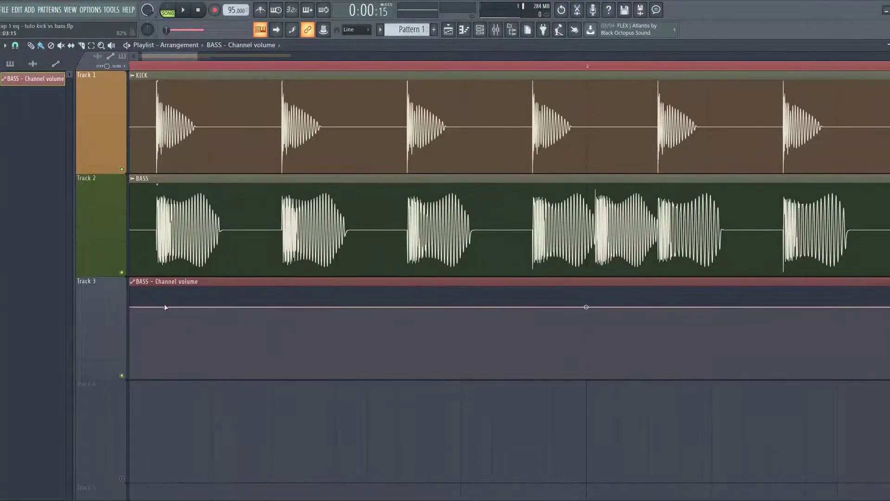
scroll(156, 309, "left", 1)
right_click(130, 307)
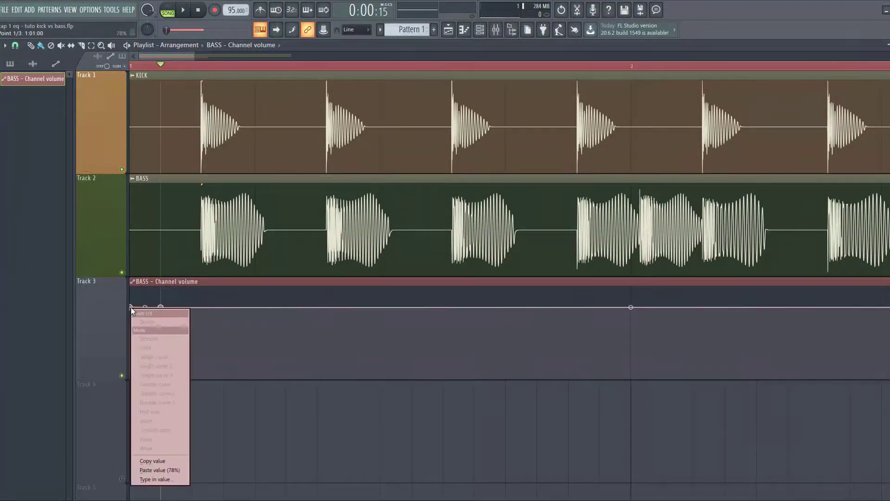
left_click(159, 460)
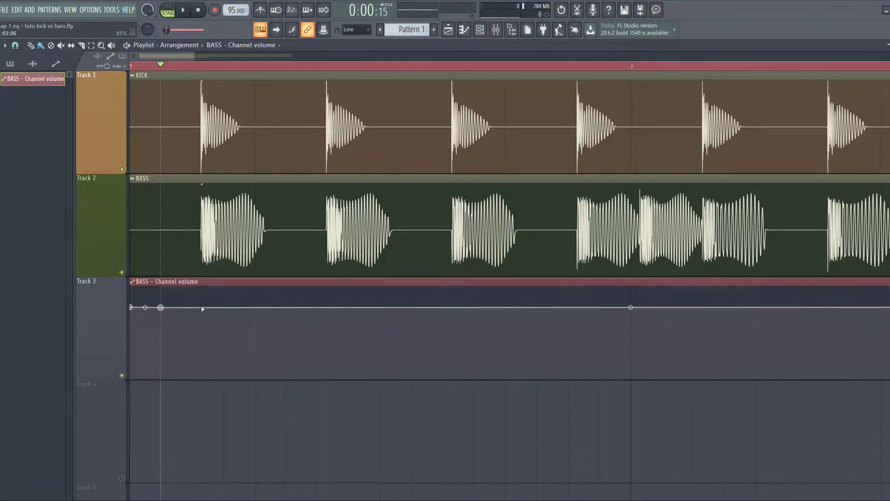
Move the second point of the BASS volume automation down to zero just before the first kick hit.
left_click_drag(162, 308, 207, 364)
scroll(211, 287, "up", 5)
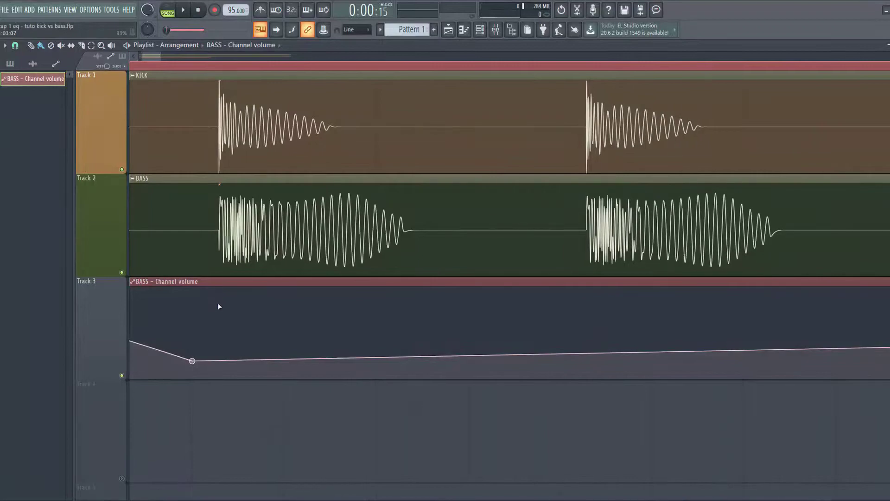
left_click_drag(193, 361, 215, 376)
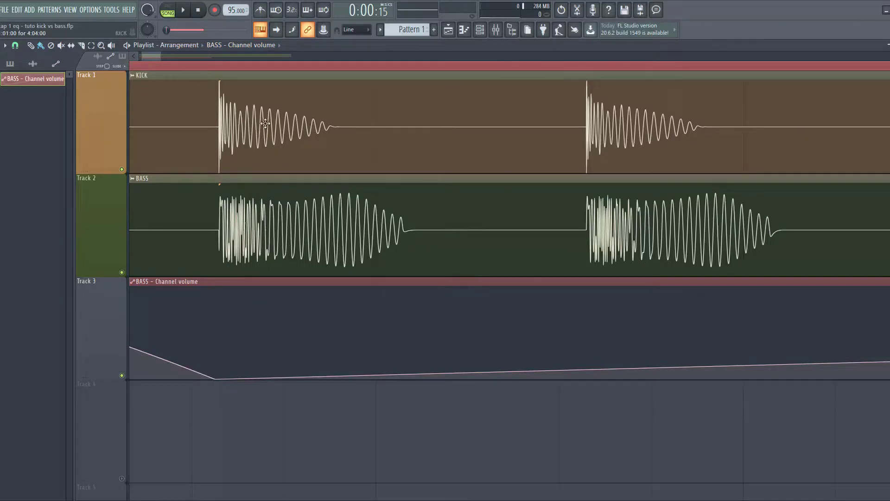
Add a third point to the BASS volume automation shortly after the first kick hit and paste the copied value onto it.
right_click(269, 322)
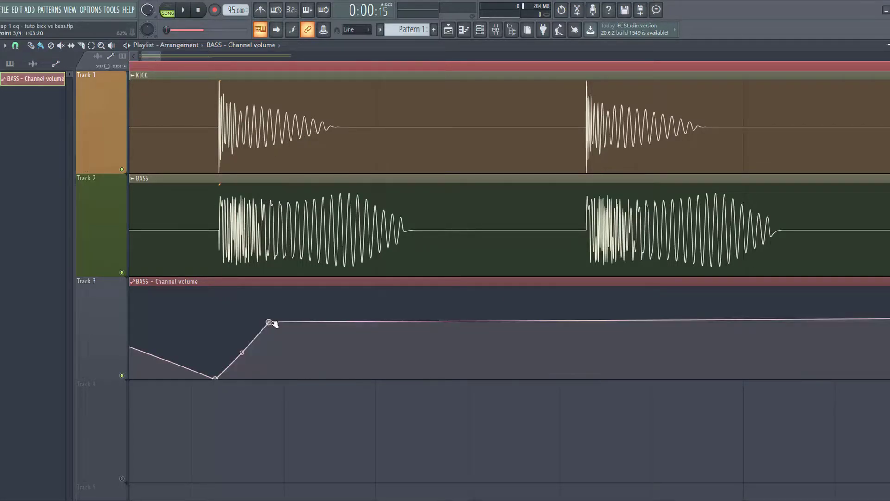
right_click(268, 321)
left_click(296, 477)
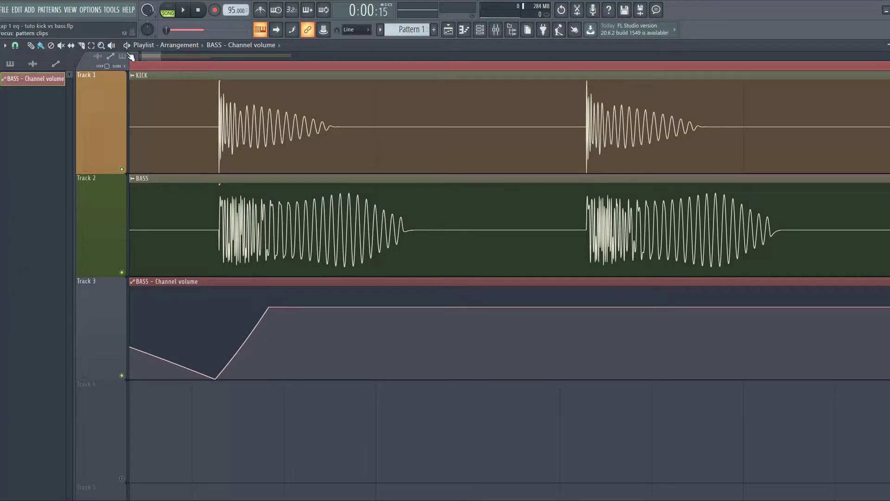
Loop playback around the first kick and bass hit, and compare it with the Track 3 automation muted and unmuted.
left_click_drag(200, 68, 407, 74)
key("space")
left_click_drag(162, 68, 553, 82)
key("space")
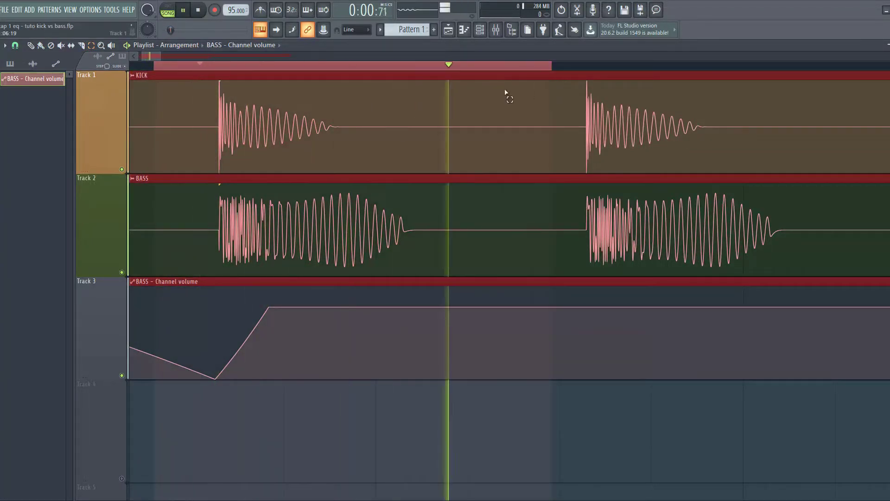
left_click(122, 376)
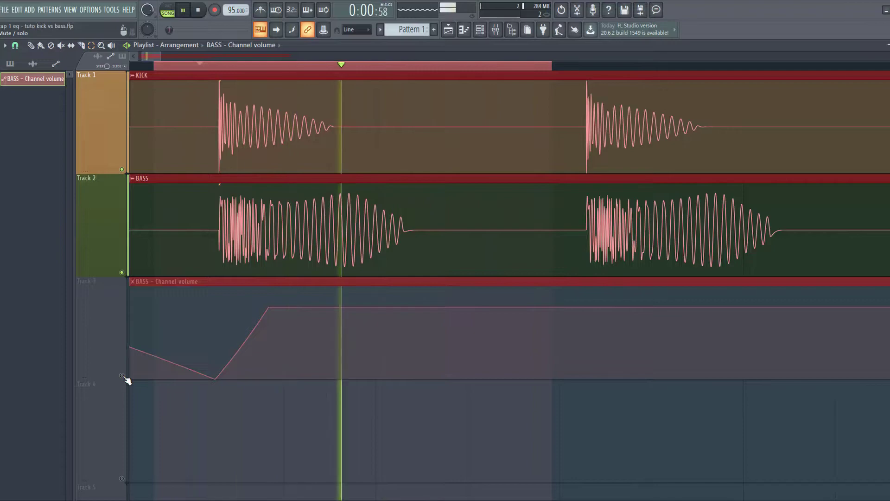
left_click(121, 376)
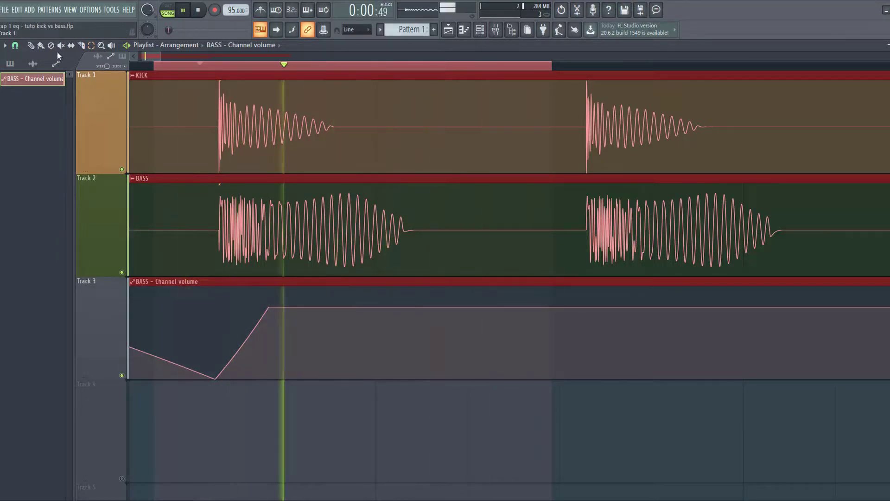
Shift the automation's zero point onto the first kick hit and reshape the ramp after it into a slightly convex rise.
left_click_drag(218, 380, 226, 379)
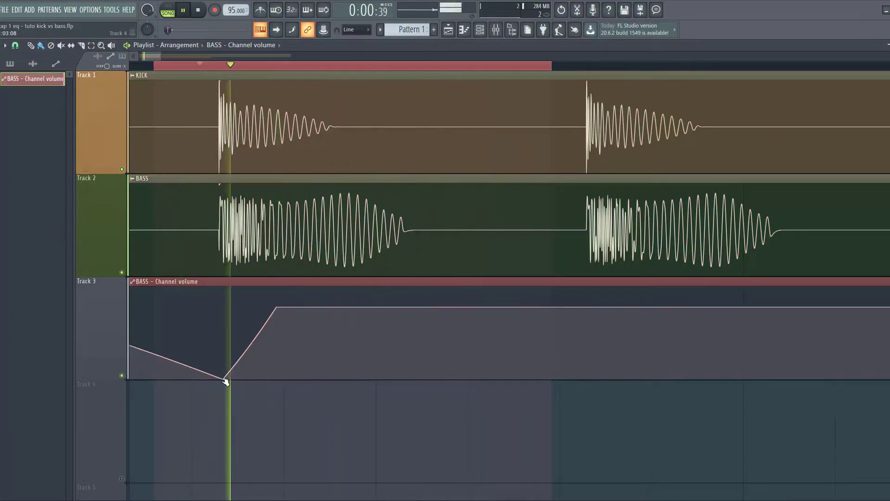
left_click_drag(276, 307, 304, 309)
left_click_drag(271, 345, 272, 357)
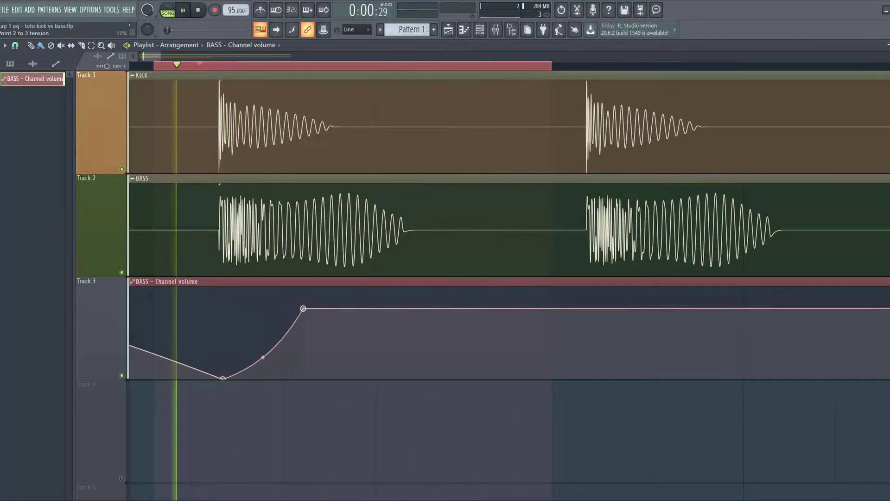
left_click_drag(303, 309, 299, 309)
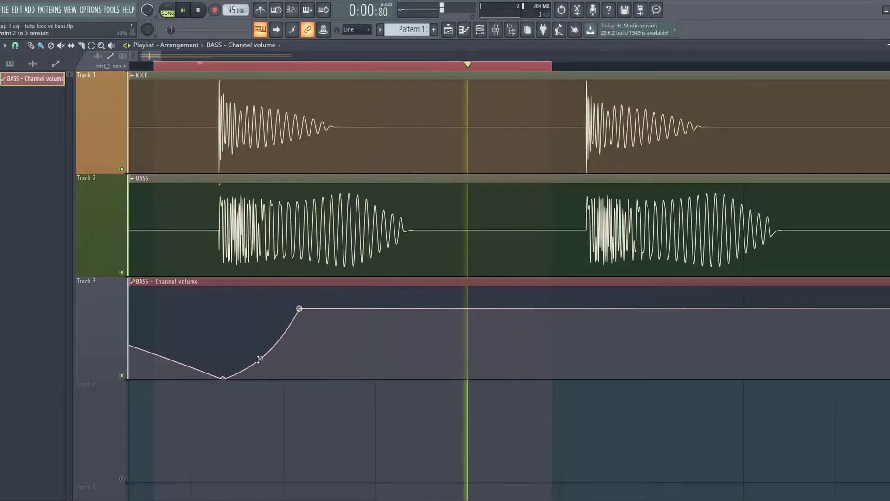
left_click_drag(300, 308, 256, 344)
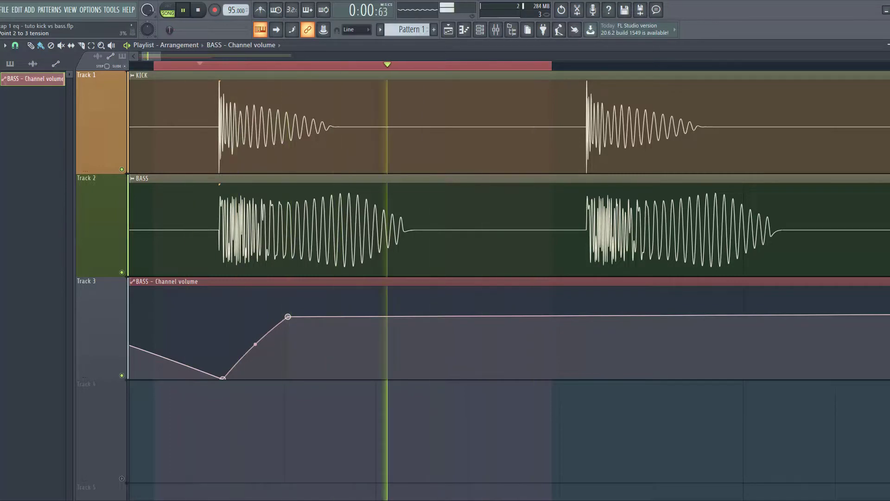
Slice the BASS volume automation clip at the first kick hit and at the end of the first bass note, deleting the outer pieces.
key("space")
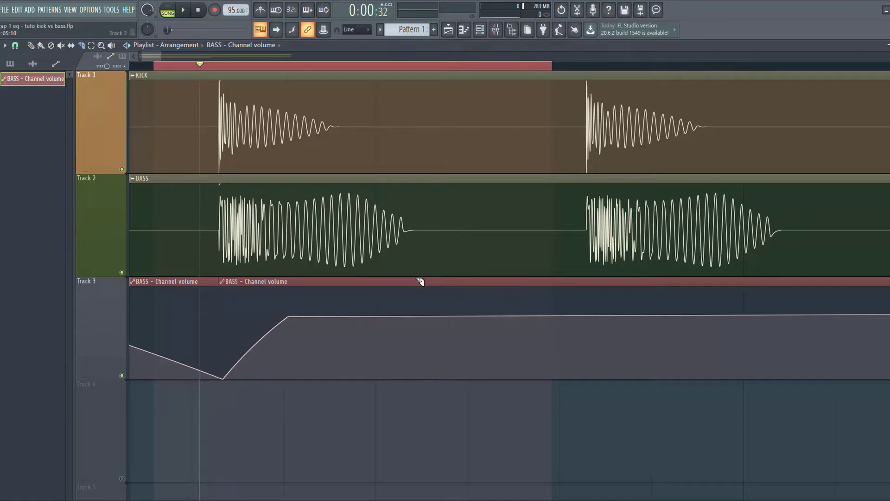
right_click(178, 278)
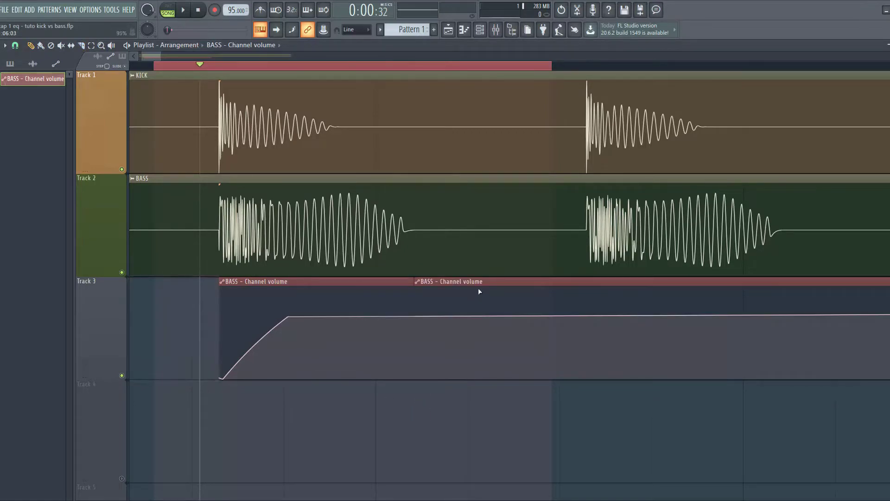
left_click_drag(644, 306, 621, 306)
Duplicate the trimmed automation clip along Track 3 so that one copy sits under each of the first eight kick hits.
scroll(464, 325, "down", 3)
left_click_drag(375, 482, 498, 285)
scroll(495, 330, "down", 3)
mouse_move(487, 478)
left_mouse_down()
mouse_move(461, 388)
mouse_move(179, 278)
left_mouse_up()
left_click_drag(281, 282, 635, 284)
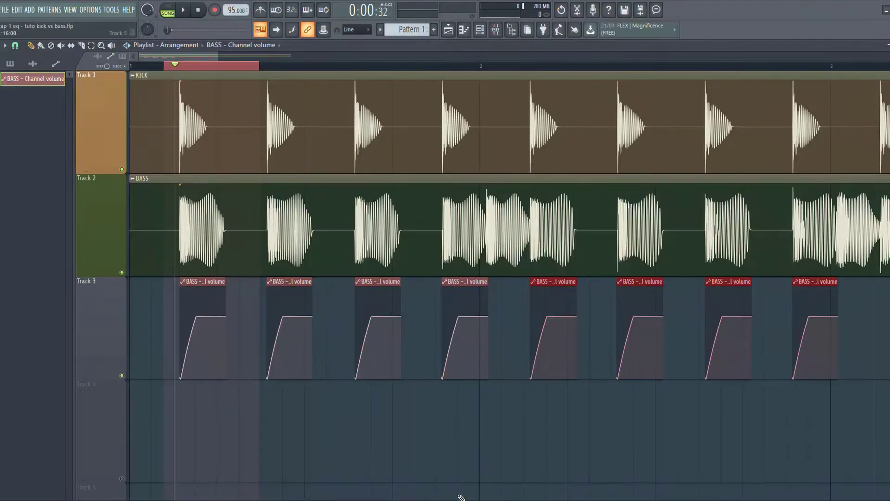
left_click_drag(207, 56, 226, 57)
scroll(208, 57, "down", 4)
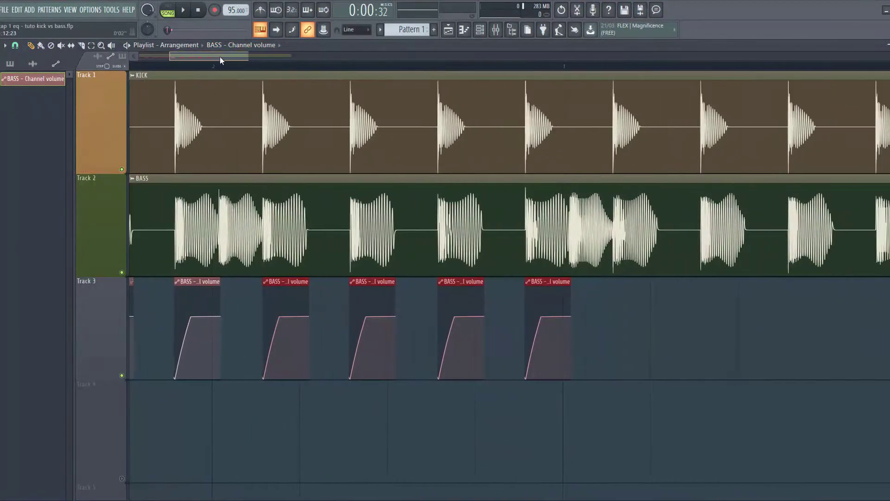
Select all the automation clips, try laying them over the BASS clip on Track 2, and return them to Track 3.
scroll(145, 360, "up", 4)
left_click_drag(669, 362, 142, 317)
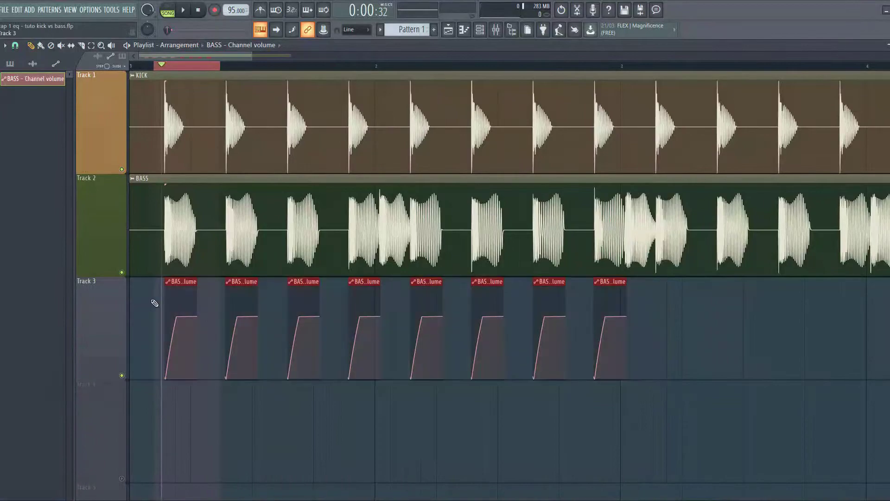
left_click_drag(175, 189, 175, 166)
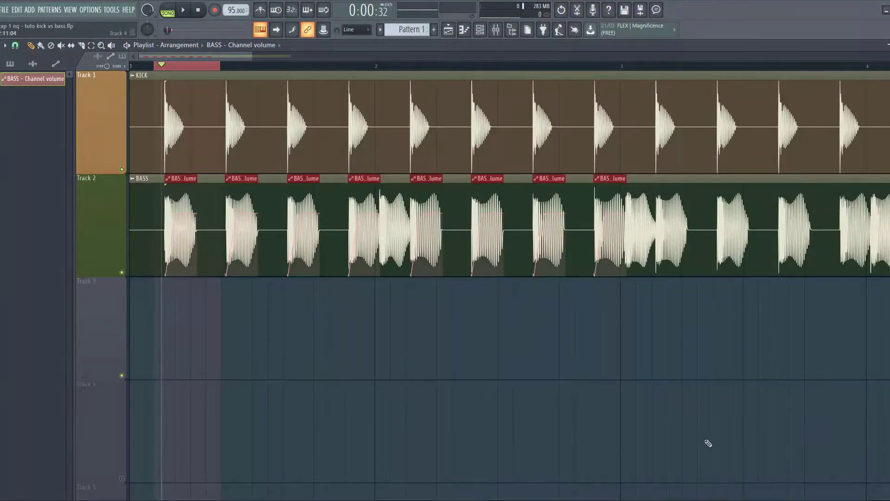
left_click_drag(177, 272, 171, 358)
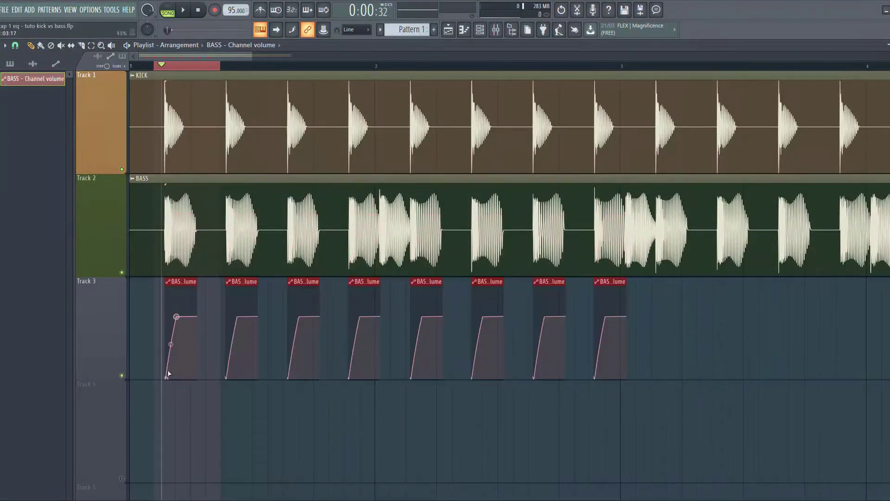
Bend the rising ramp of the BASS volume automation into a stronger convex curve and play it back.
scroll(182, 356, "up", 5)
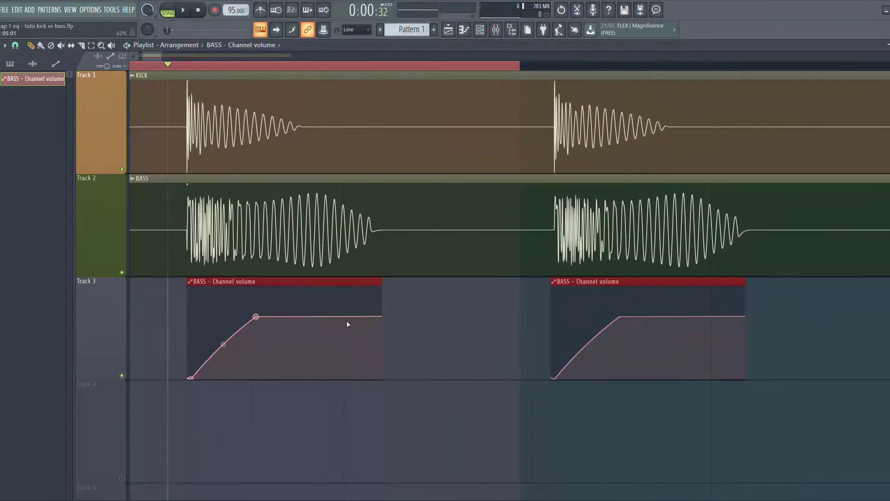
left_click(223, 344)
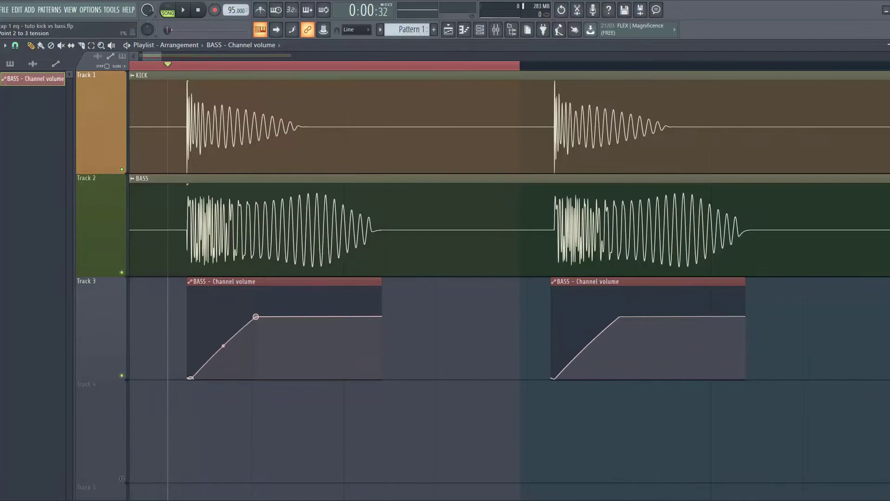
key("space")
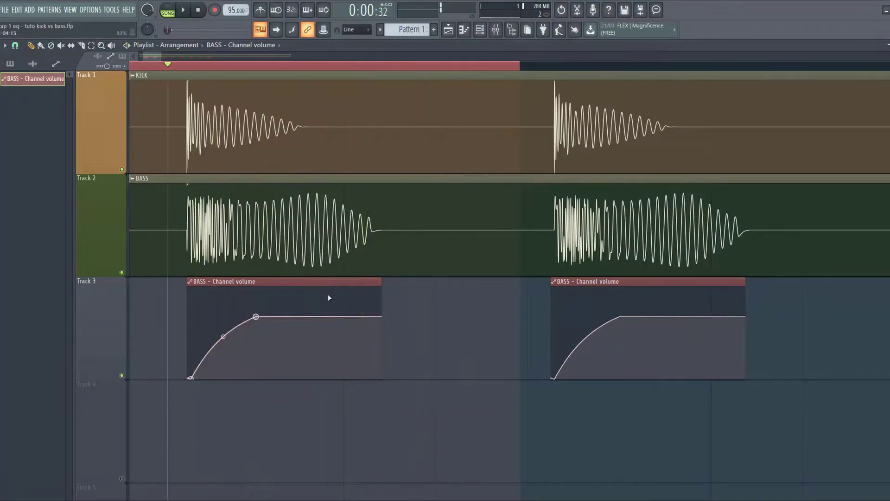
Open the mixer and loop playback over the range covering all eight automation clips.
left_click(495, 33)
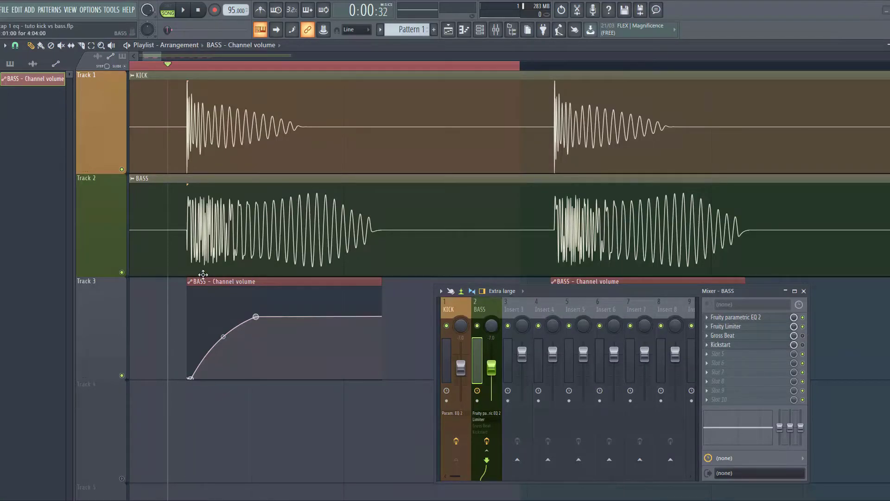
key("space")
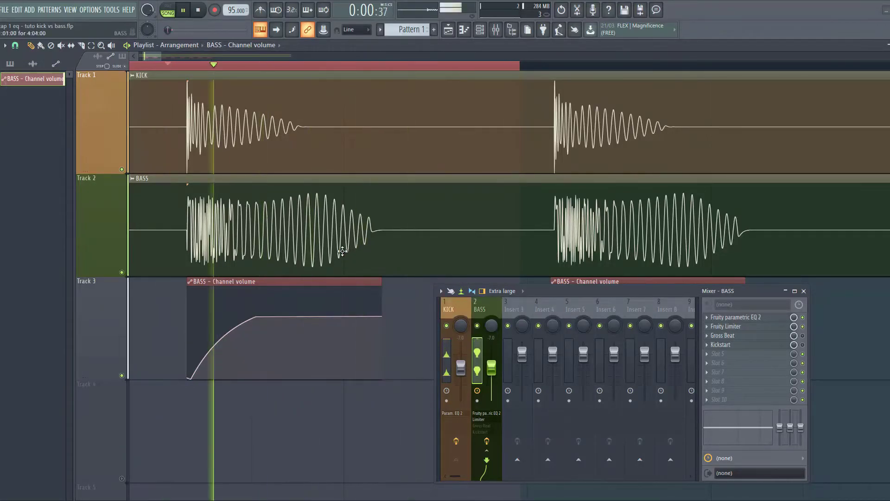
scroll(342, 251, "down", 10)
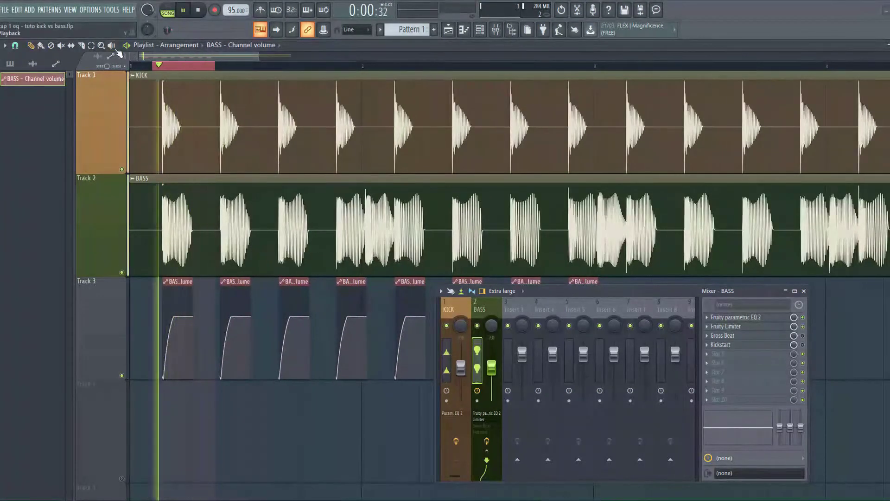
left_click_drag(153, 65, 607, 80)
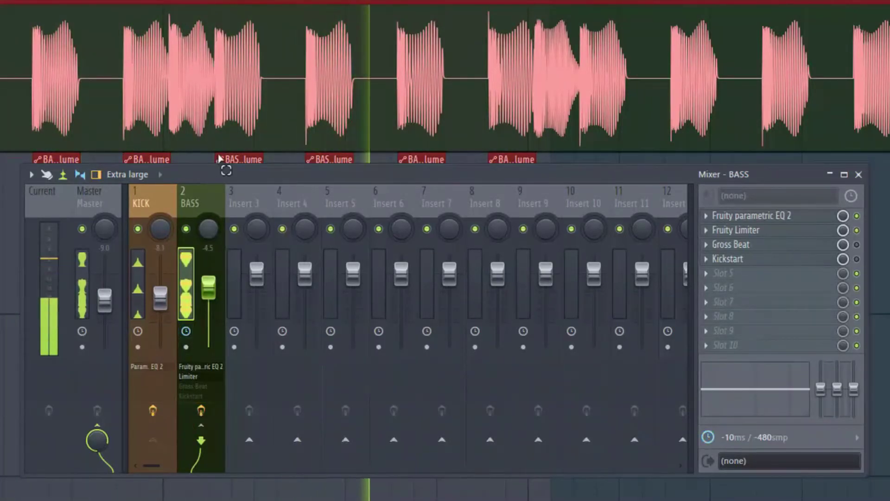
Make the mixer taller to reveal the stereo separation controls and set the KICK and BASS tracks to fully merged.
left_click_drag(219, 179, 219, 110)
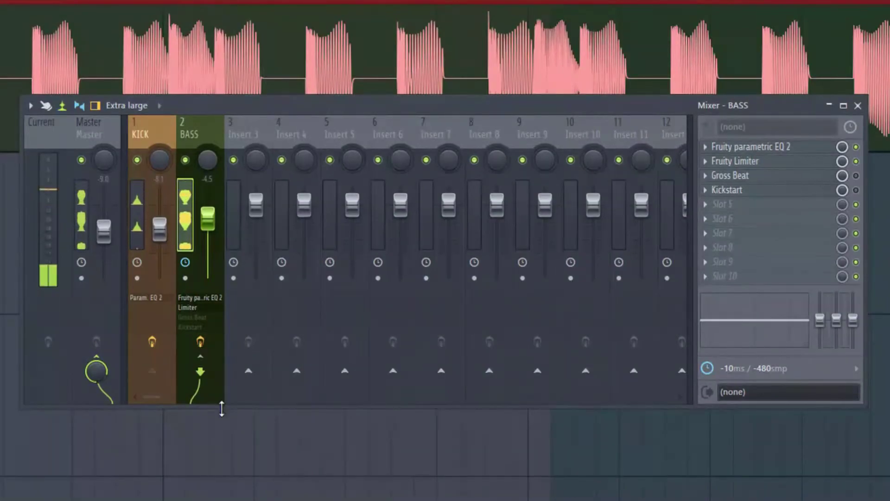
left_click_drag(221, 407, 223, 484)
left_click(161, 345)
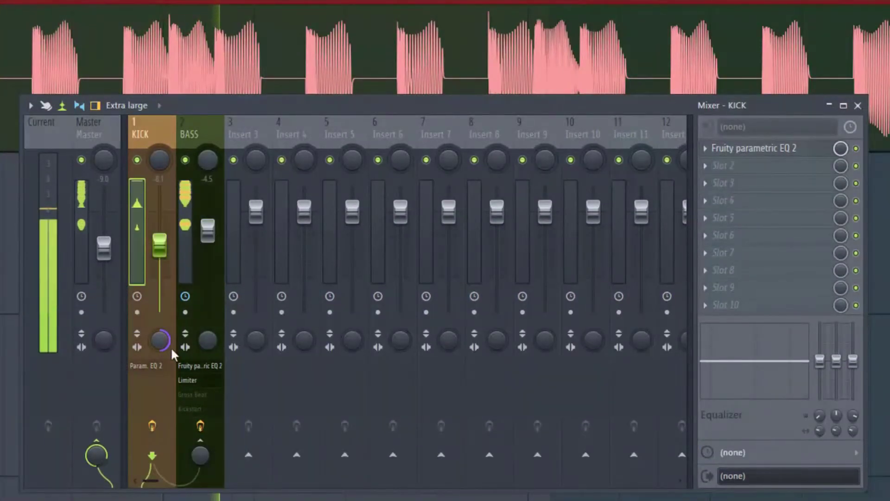
left_click(208, 340)
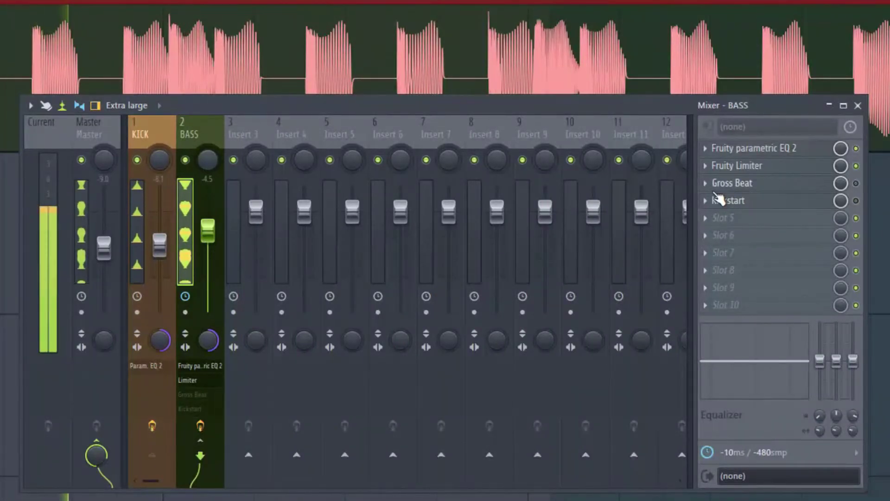
Collapse the mixer, enlarge it again at a smaller height and place it over the lower part of the playlist.
left_click(829, 105)
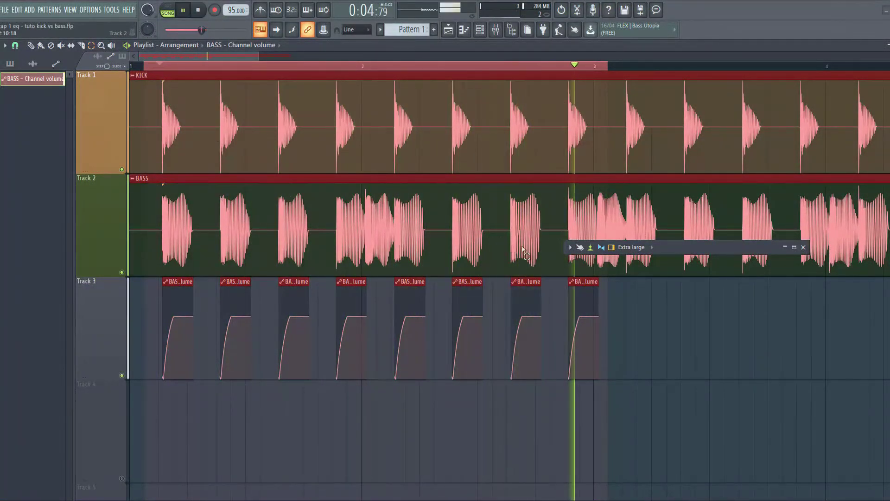
left_click_drag(567, 253, 411, 364)
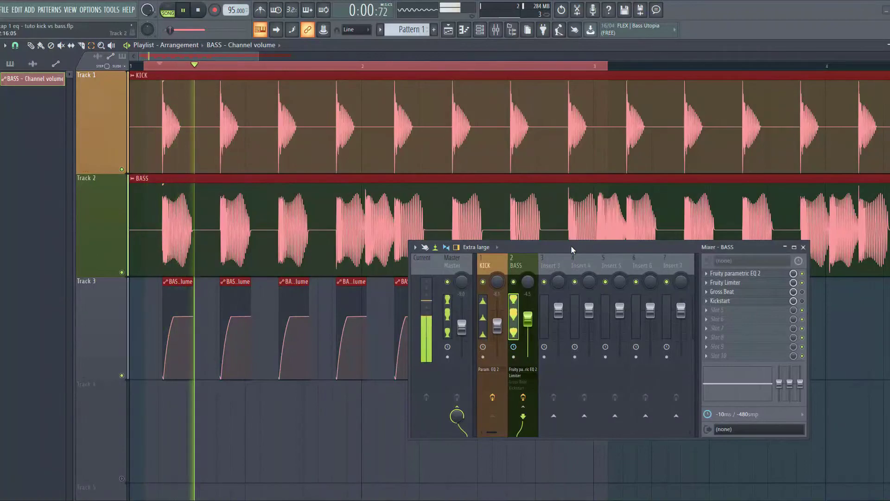
left_click_drag(571, 247, 590, 257)
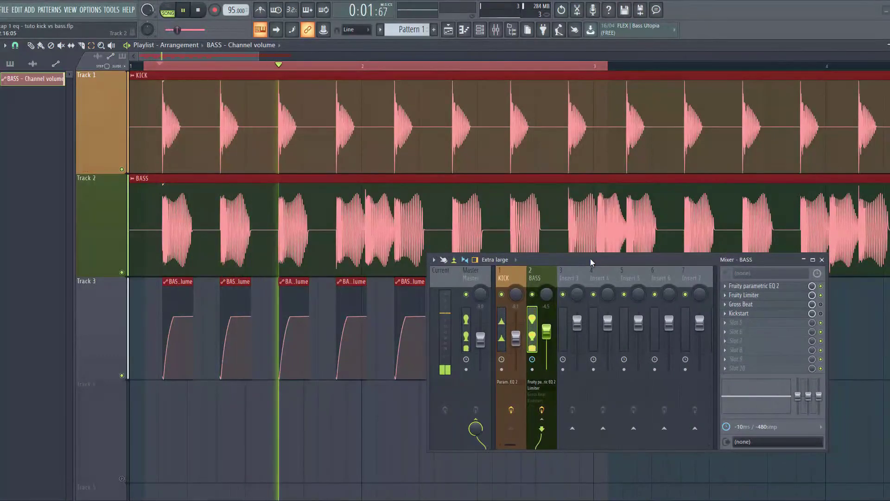
mouse_move(590, 258)
left_mouse_down()
mouse_move(592, 266)
mouse_move(589, 256)
left_mouse_up()
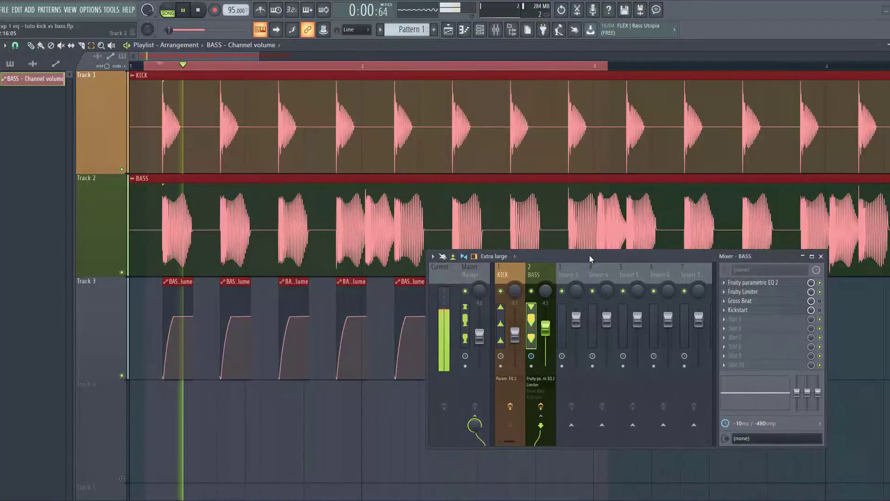